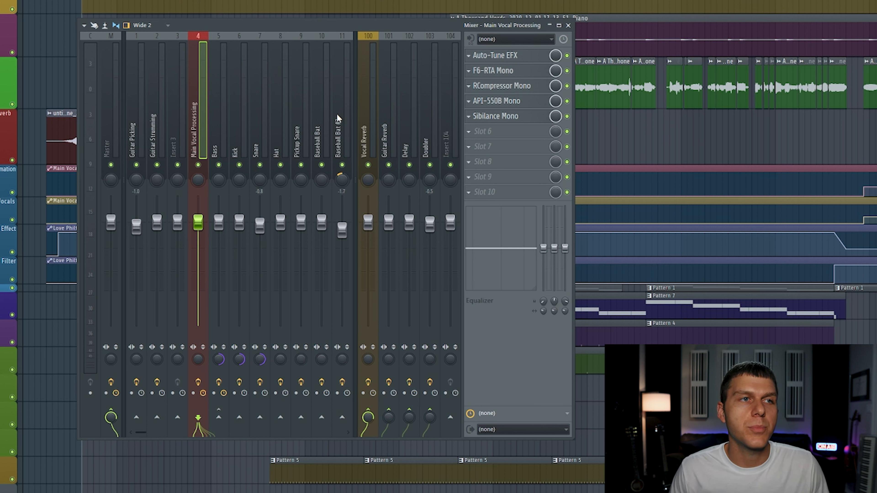
Review the plugins and send routing of the Main Vocal Processing and Vocal Reverb mixer tracks.
left_click(363, 98)
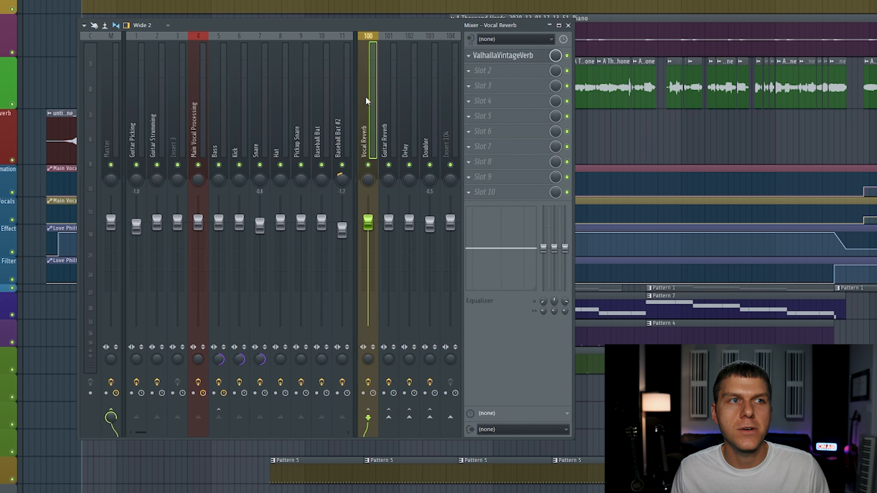
left_click(198, 408)
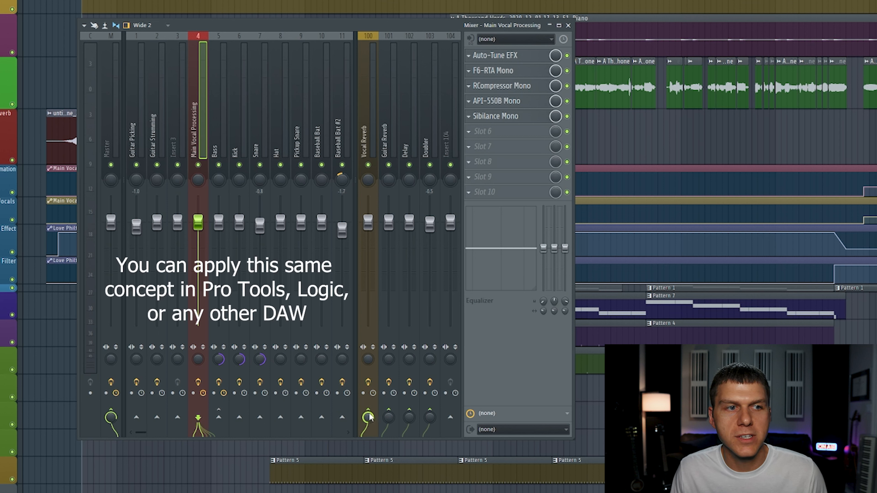
left_click(369, 228)
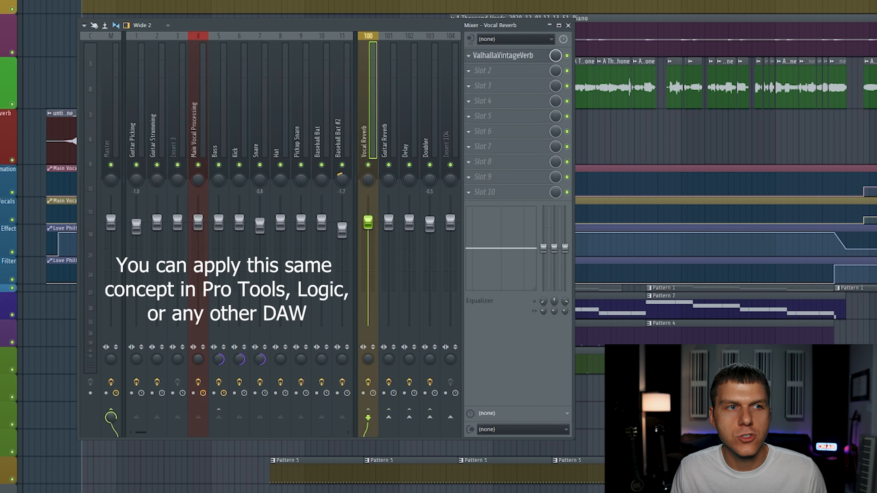
Pull the Vocal Reverb track's fader all the way down, then raise it gradually during playback to blend in the reverb.
left_click_drag(368, 222, 368, 325)
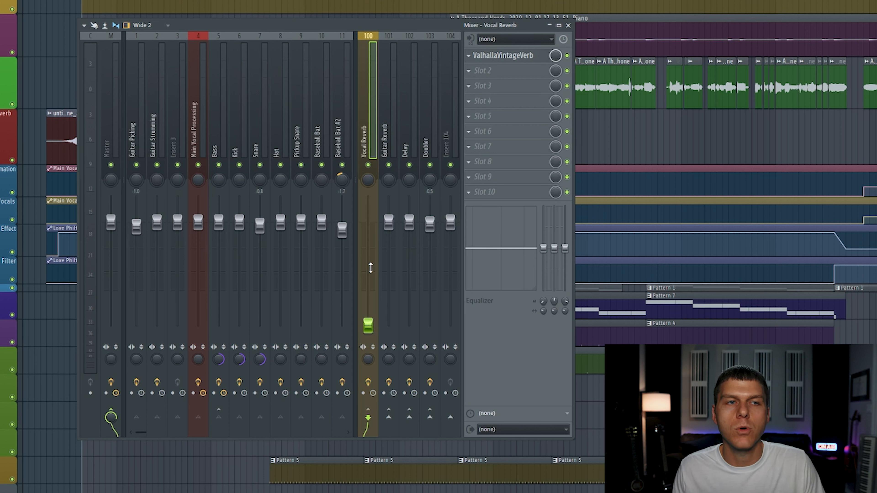
key("space")
left_click_drag(370, 268, 371, 236)
left_click_drag(368, 294, 368, 263)
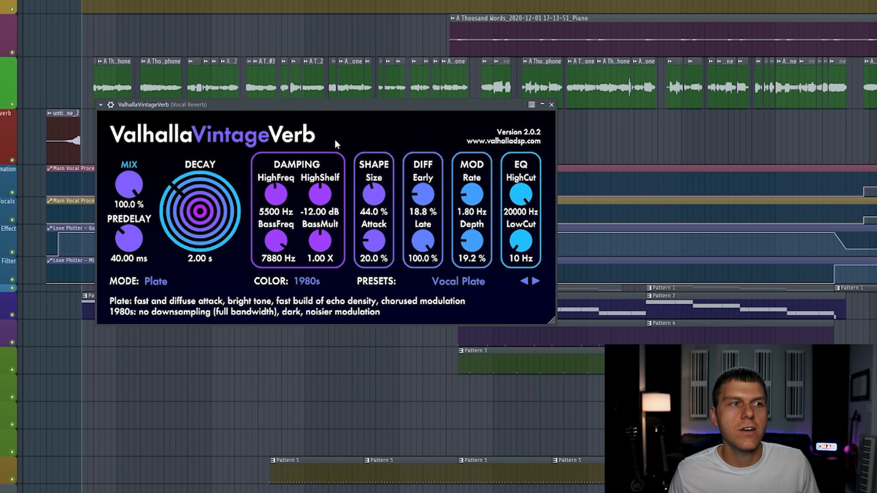
Choose Plate as the reverb mode in ValhallaVintageVerb.
left_click(159, 281)
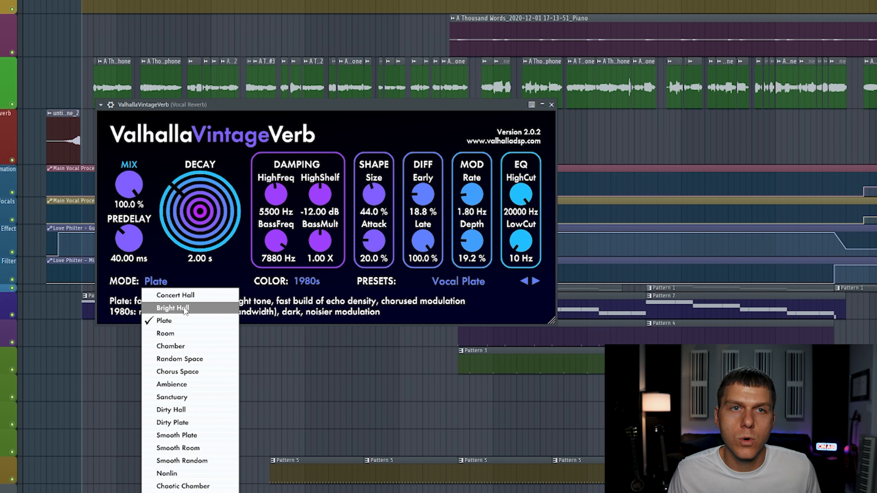
left_click(183, 320)
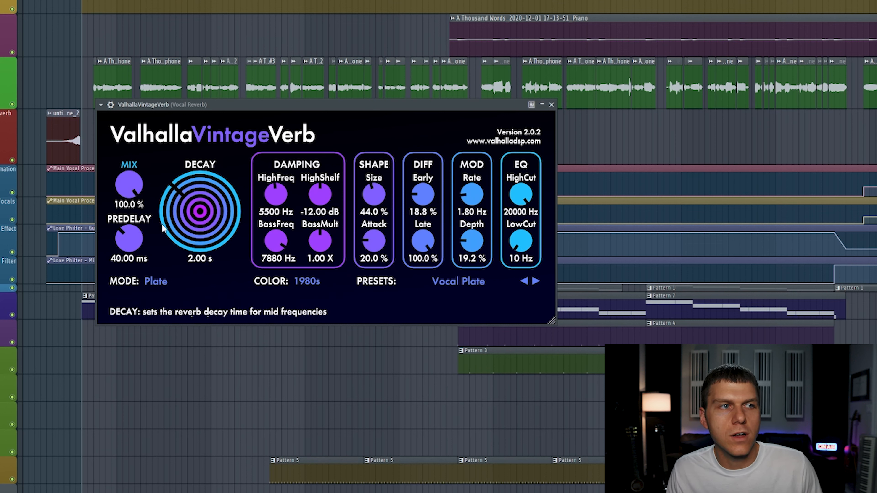
Sweep the reverb's predelay up to about 330 ms during playback, bring it down to 19.08 ms, and stop the song.
mouse_move(127, 196)
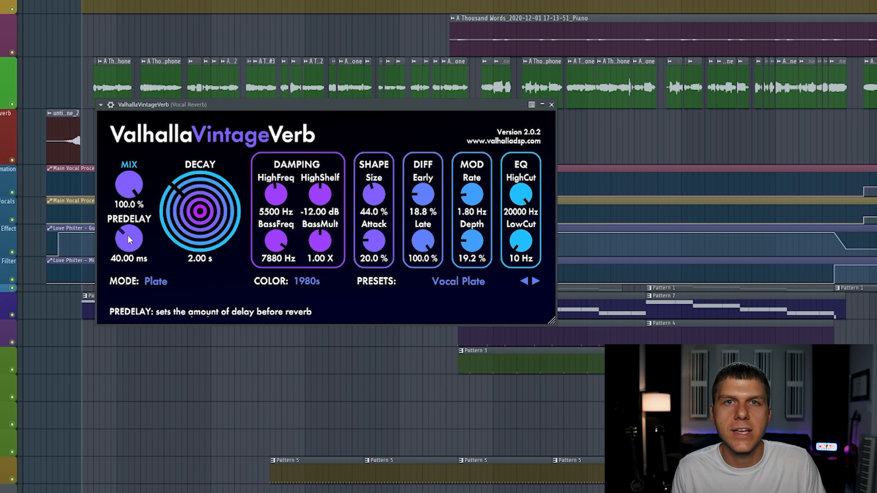
key("space")
left_click_drag(125, 236, 129, 192)
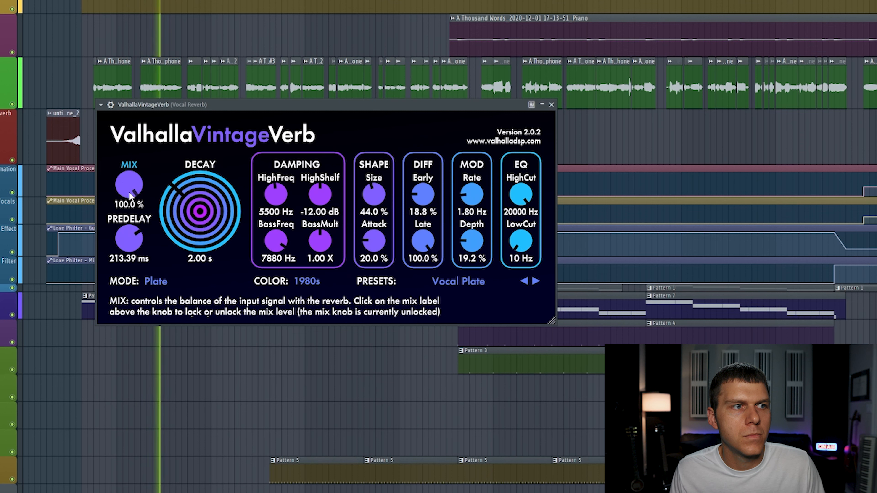
left_click_drag(129, 231, 131, 218)
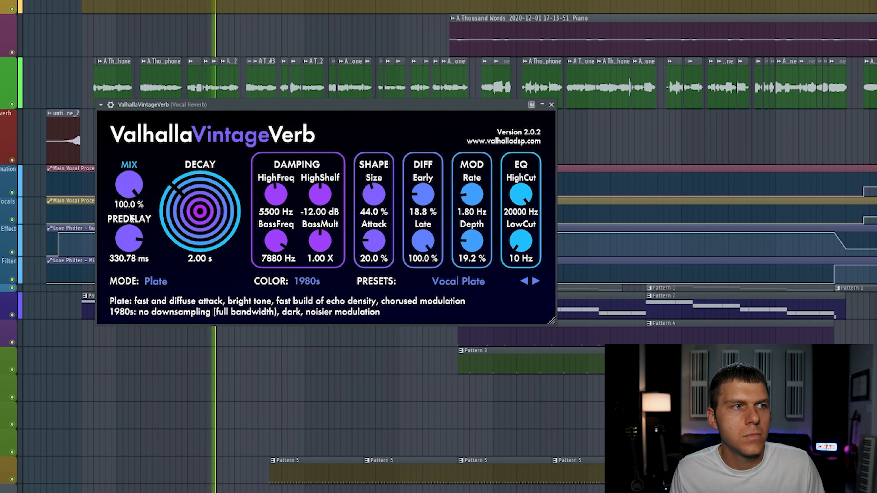
left_click_drag(130, 232, 149, 304)
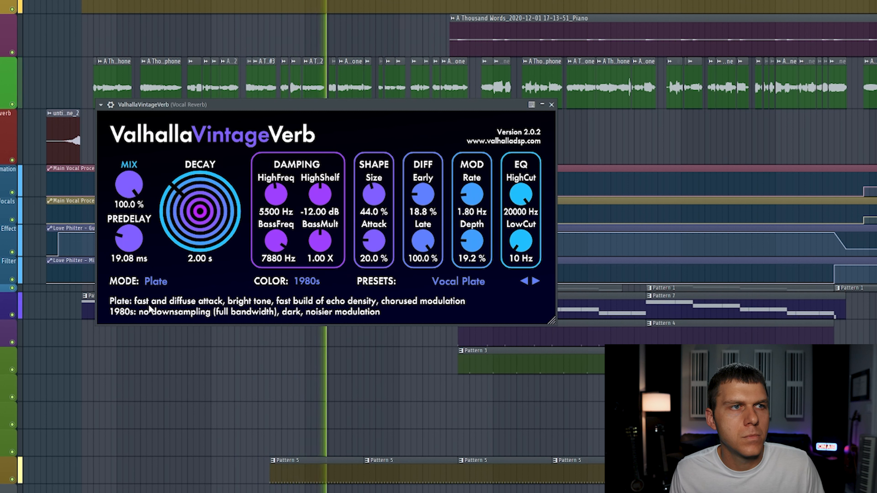
key("space")
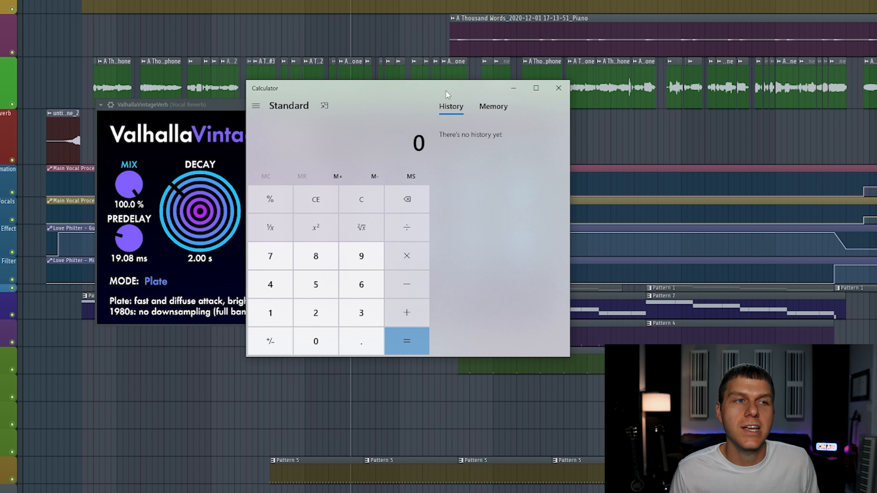
Divide 60000 by 141 in Calculator to get the milliseconds per beat.
left_click(362, 289)
left_click(325, 337)
left_click(325, 337)
left_click(325, 337)
left_click(324, 337)
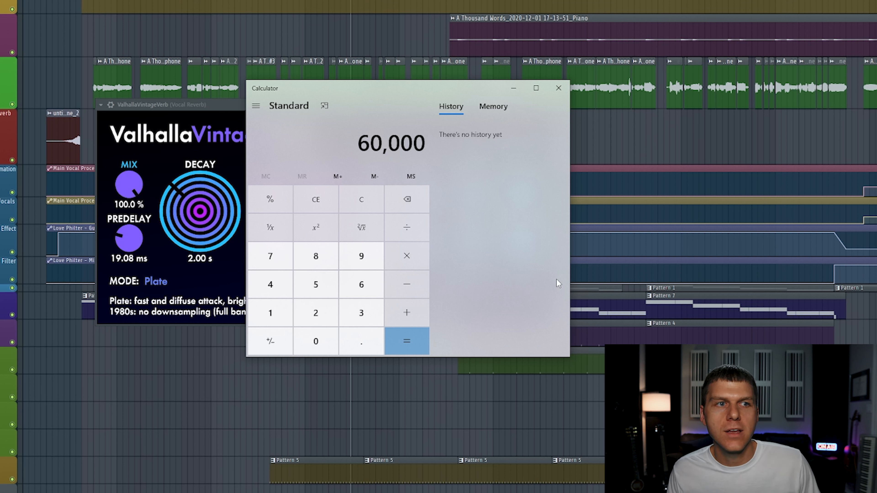
left_click(407, 233)
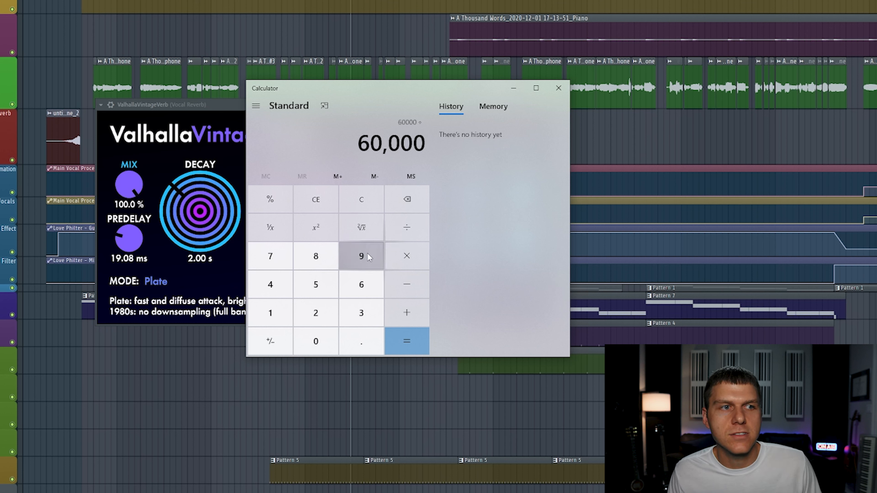
left_click(269, 312)
left_click(270, 285)
left_click(270, 311)
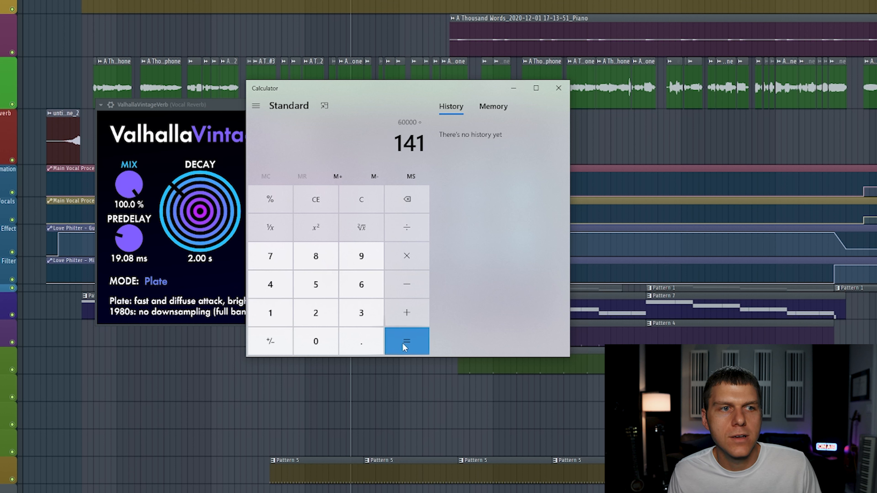
left_click(410, 340)
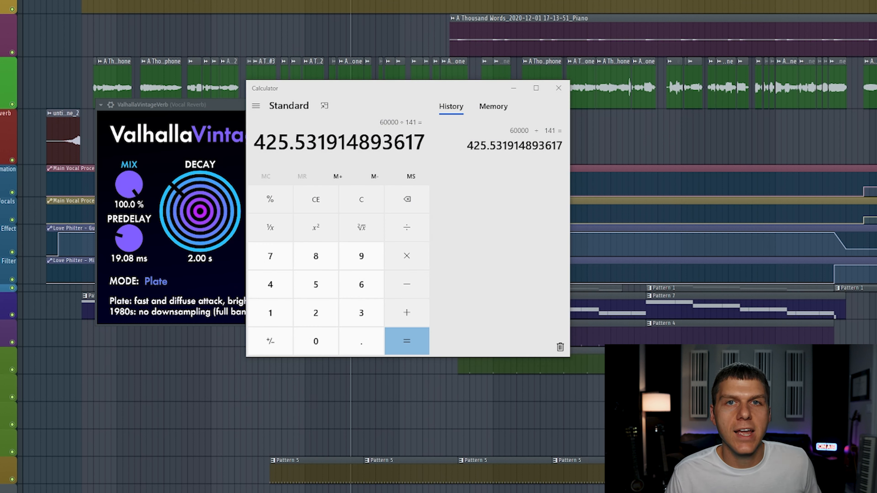
Multiply the beat length by 2, and multiply that result by 2 again.
left_click(455, 97)
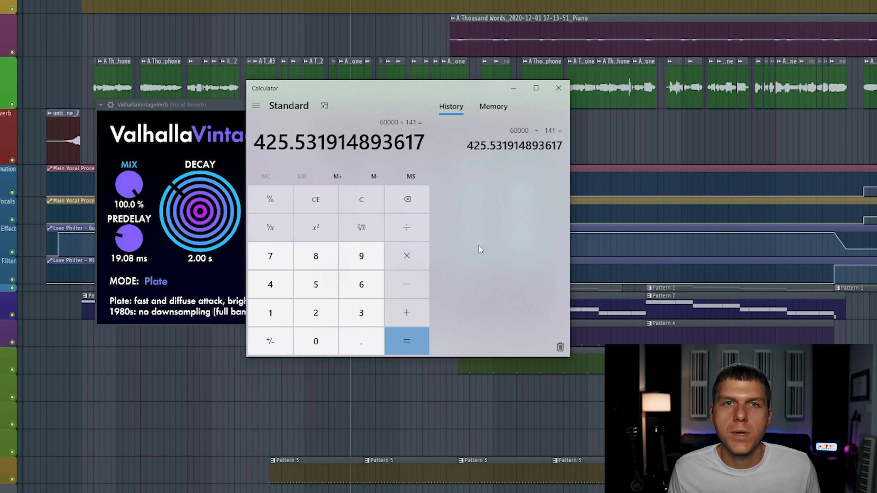
left_click(416, 258)
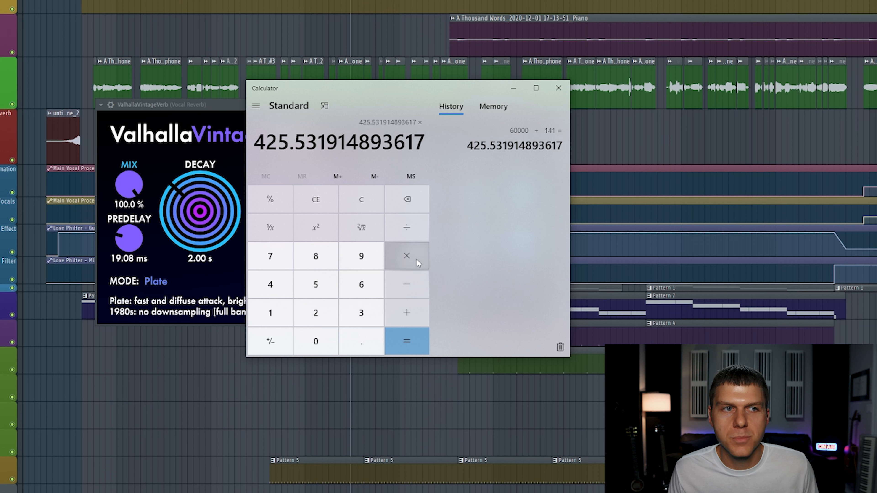
left_click(323, 312)
left_click(412, 343)
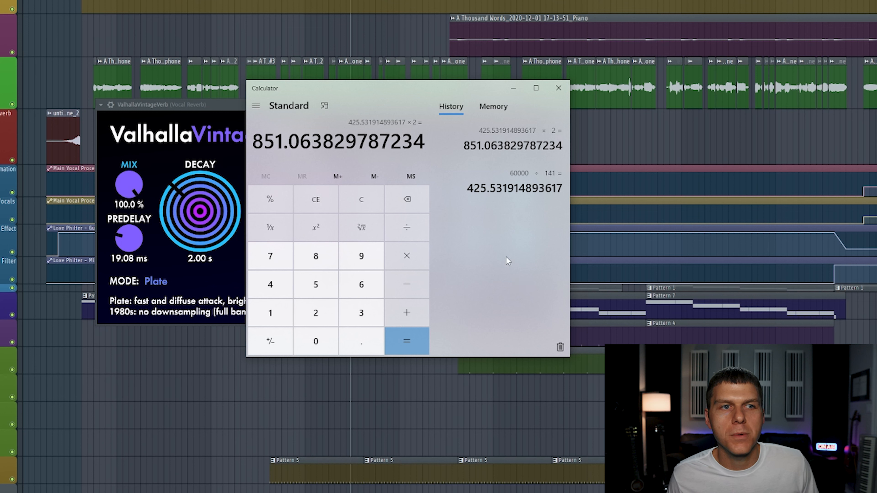
left_click(412, 258)
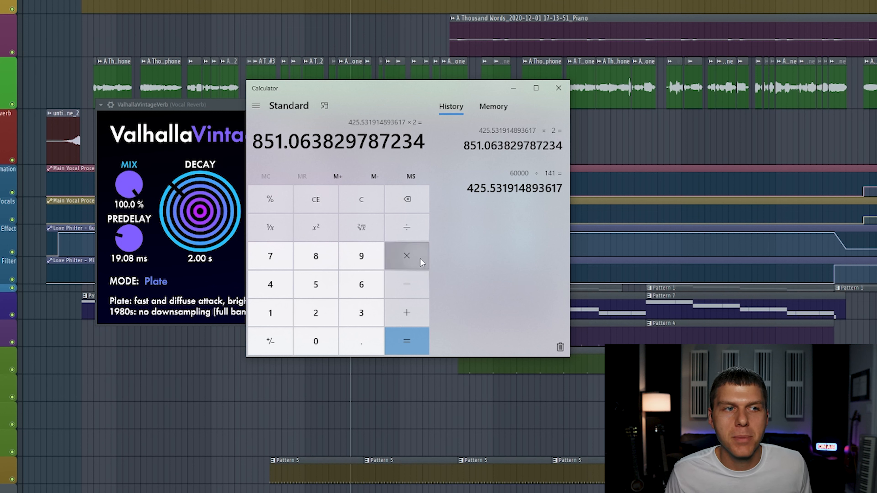
left_click(319, 314)
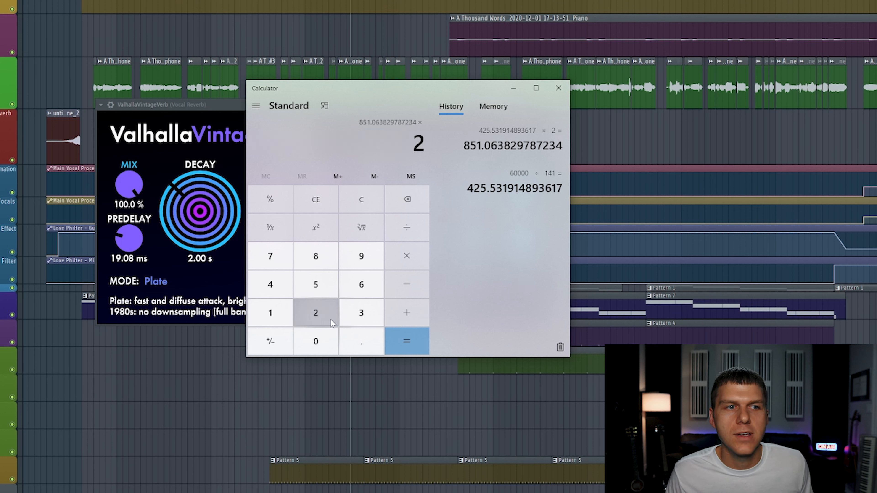
left_click(415, 342)
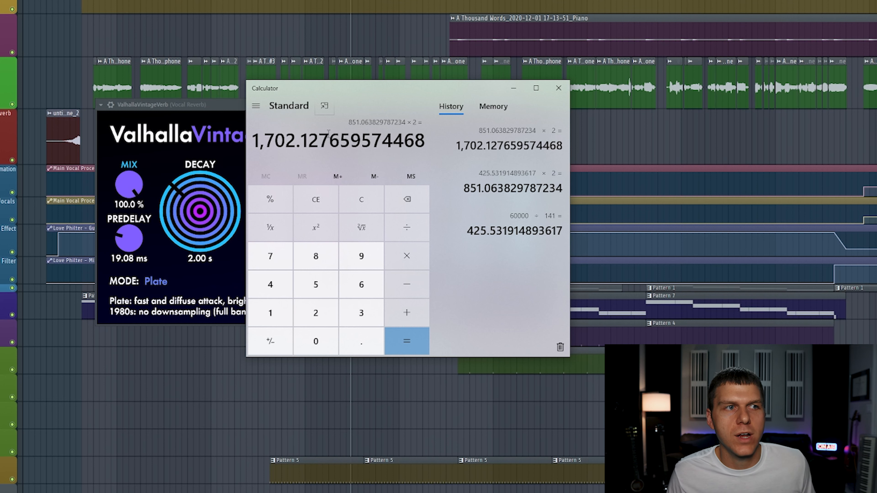
Return to the ValhallaVintageVerb window, set the decay to 1.7 s, and audition it with the song playing.
left_click(206, 258)
left_click(206, 259)
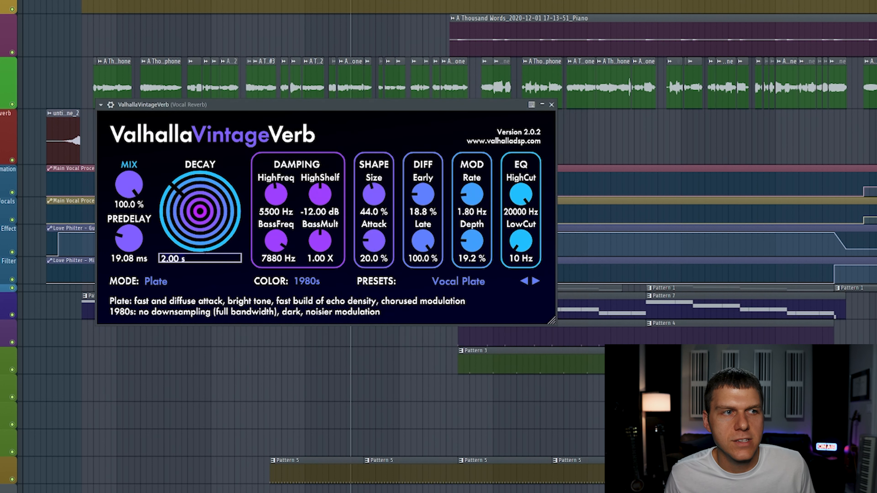
type("1.7")
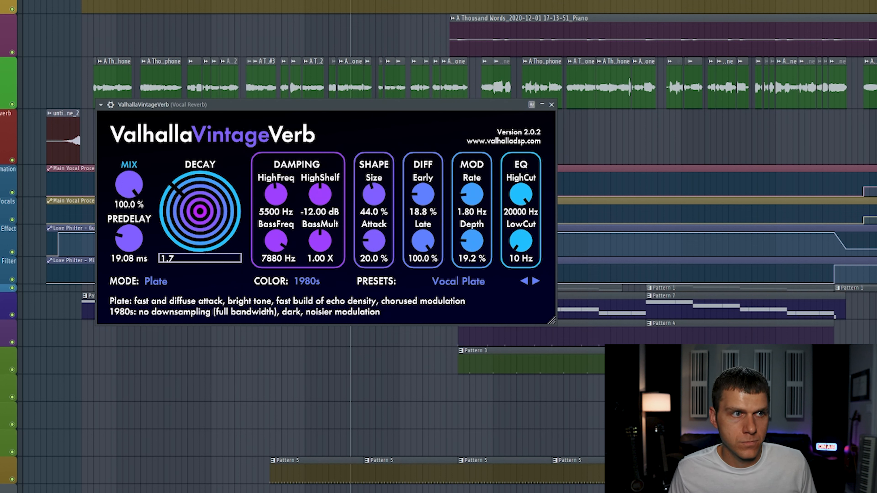
key("Return")
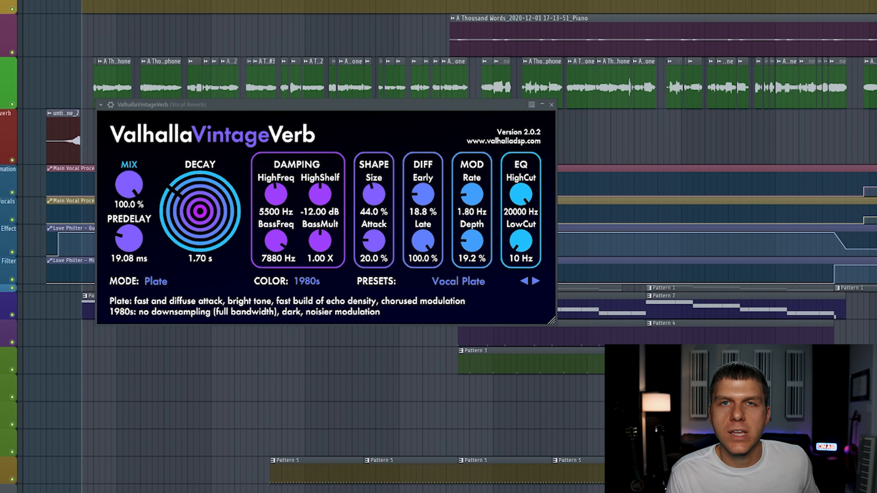
key("space")
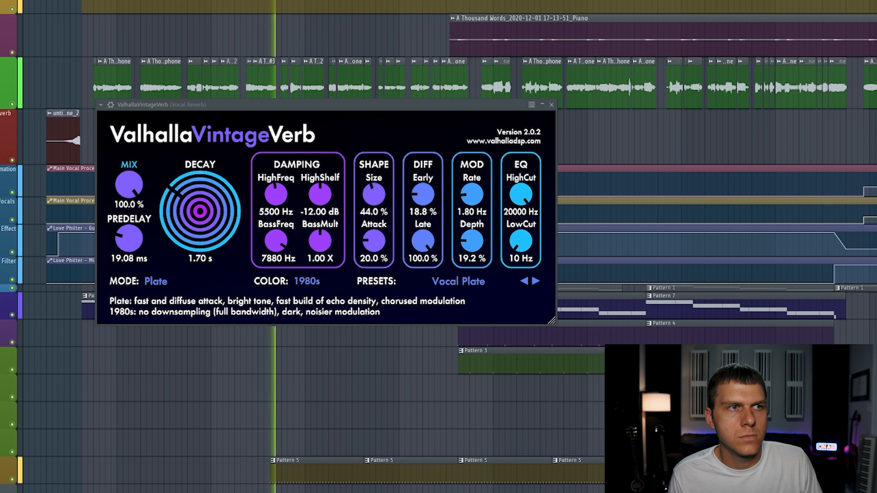
key("space")
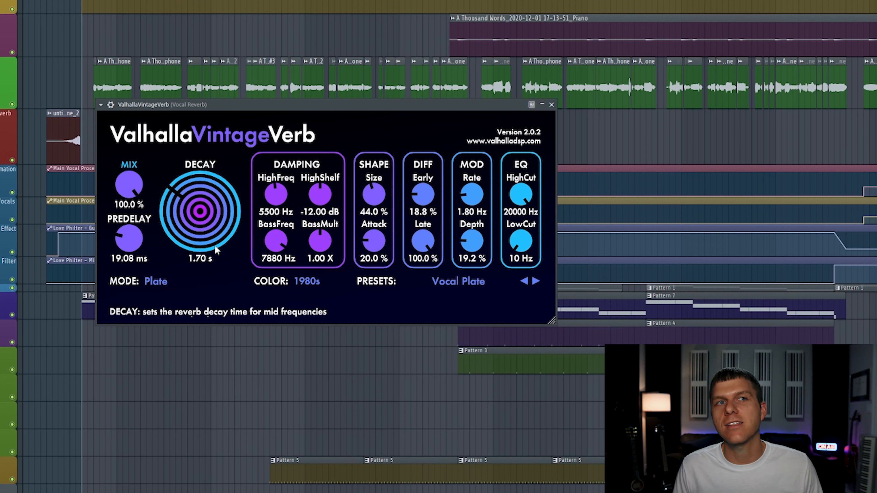
Try a reverb decay of 3.4 s and audition it with the song playing.
left_click(198, 262)
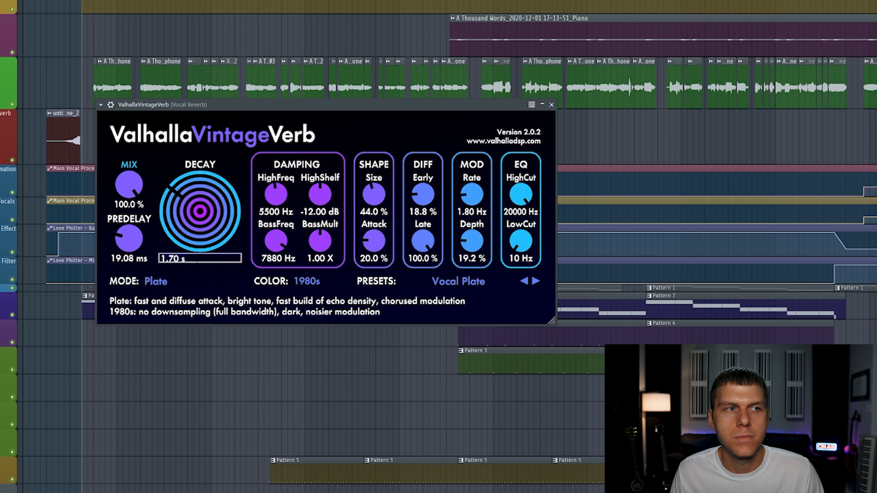
type("3.4")
key("Return")
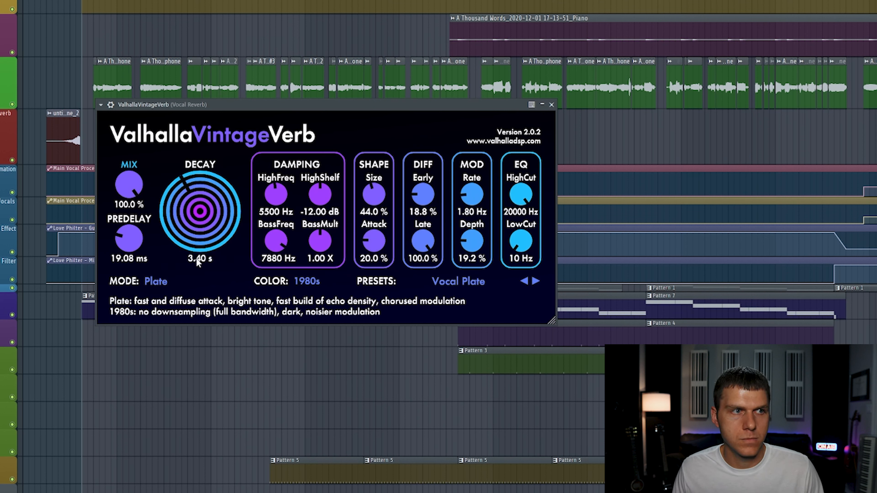
key("space")
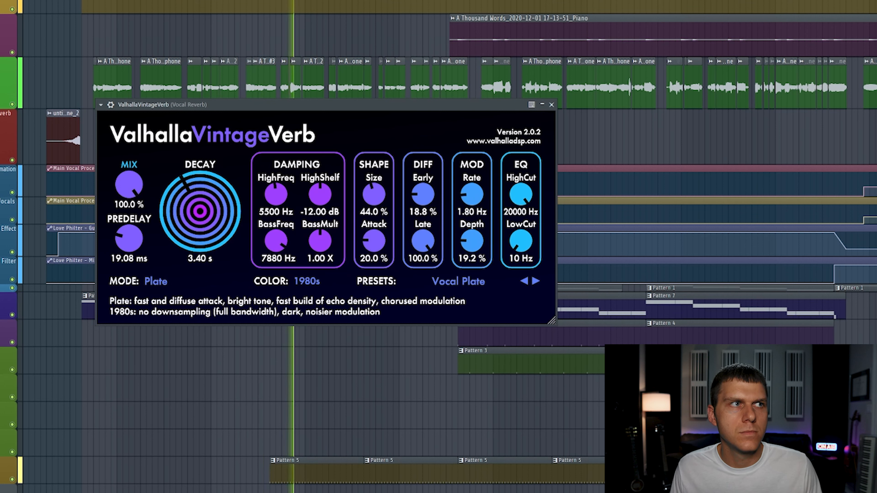
key("space")
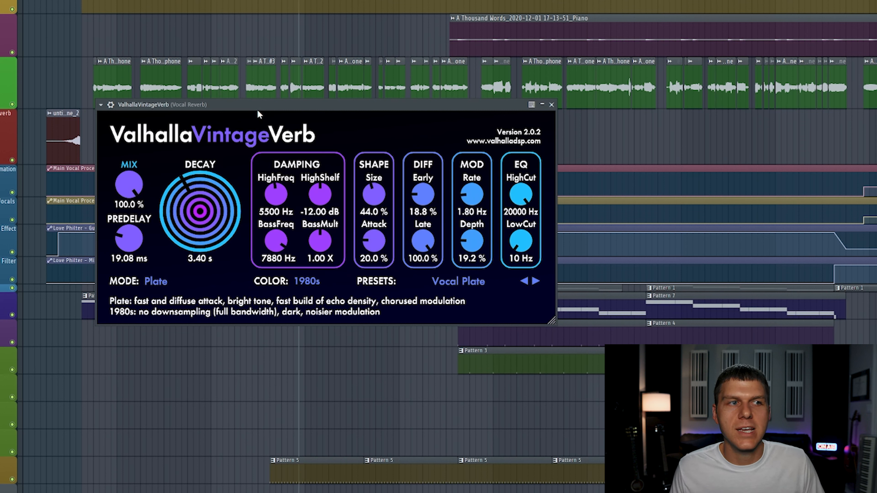
Set the reverb's decay time back to 1.7 s.
left_click(197, 258)
type("1.7")
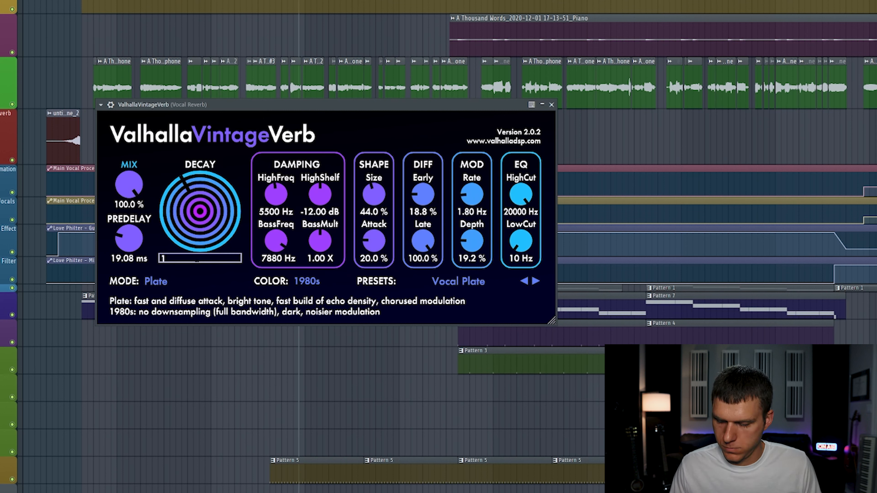
key("Return")
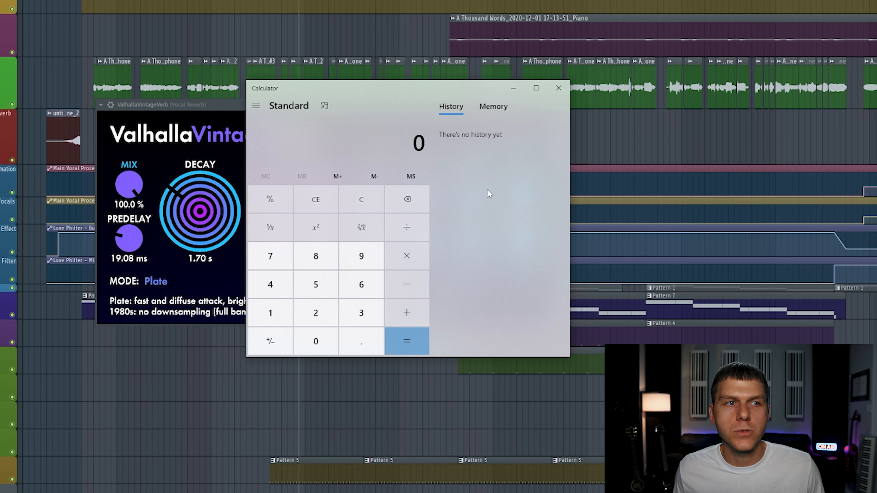
Calculate the beat length for the predelay in Calculator by dividing 60000 by 141.
left_click(357, 286)
left_click(320, 345)
left_click(320, 345)
left_click(320, 345)
left_click(320, 345)
left_click(407, 227)
left_click(270, 313)
left_click(274, 286)
left_click(271, 313)
left_click(402, 341)
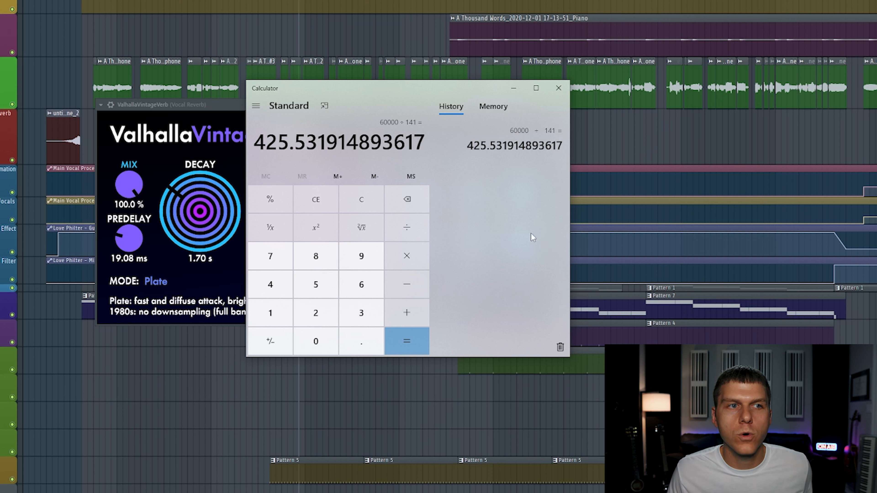
Divide the calculated beat length by 2 four times in succession for shorter predelay times, and switch back to the ValhallaVintageVerb window.
left_click(407, 228)
left_click(329, 313)
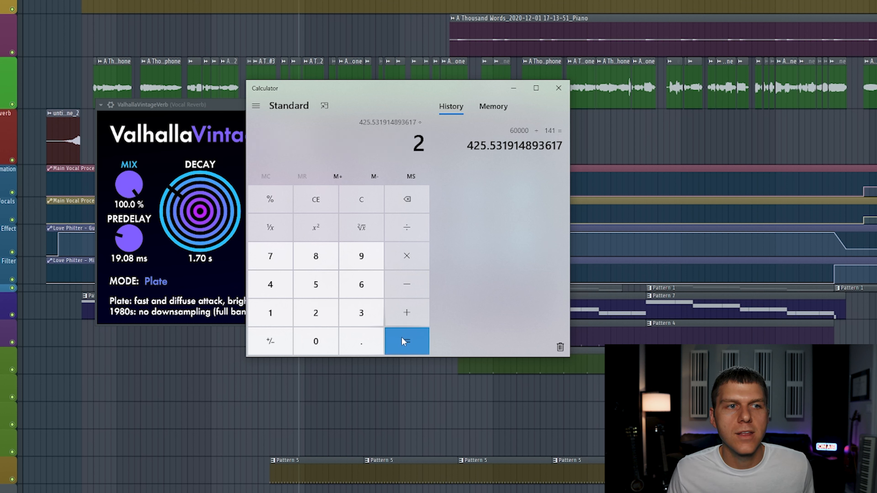
left_click(402, 340)
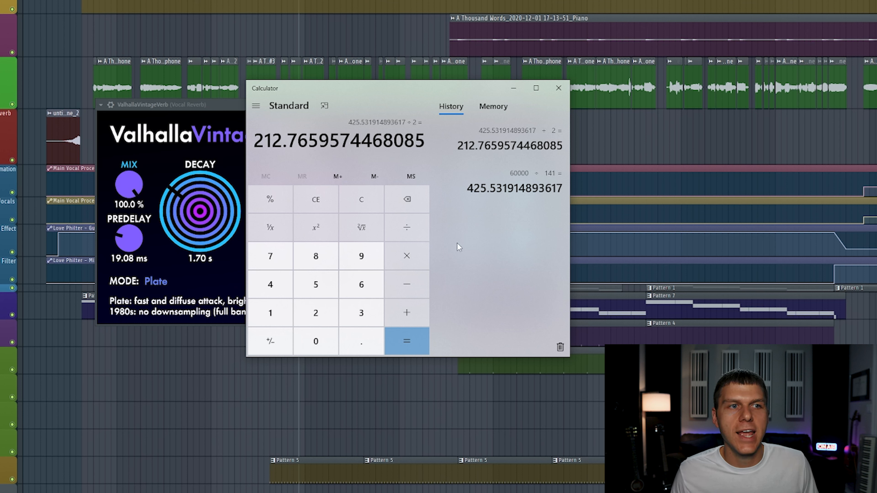
left_click(415, 233)
left_click(327, 319)
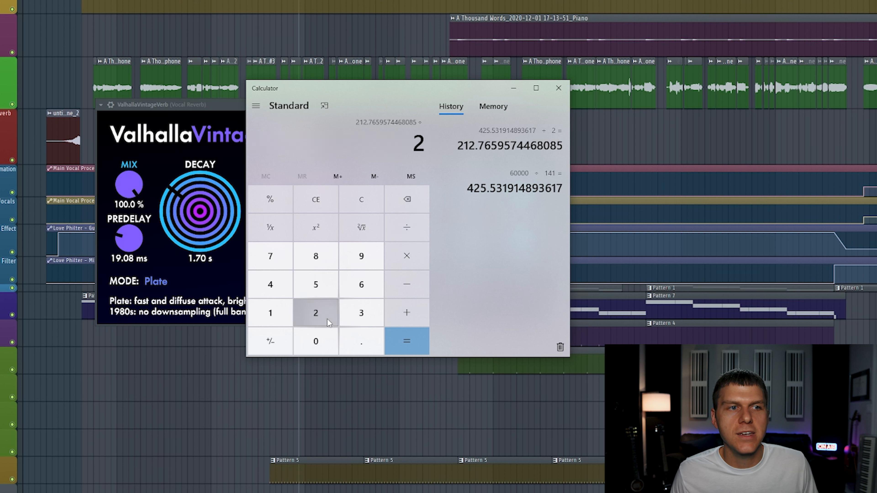
left_click(402, 343)
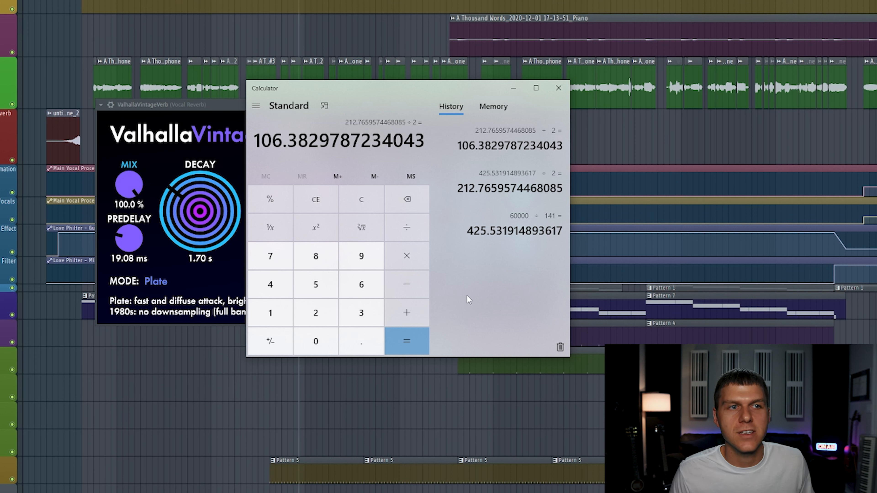
left_click(410, 222)
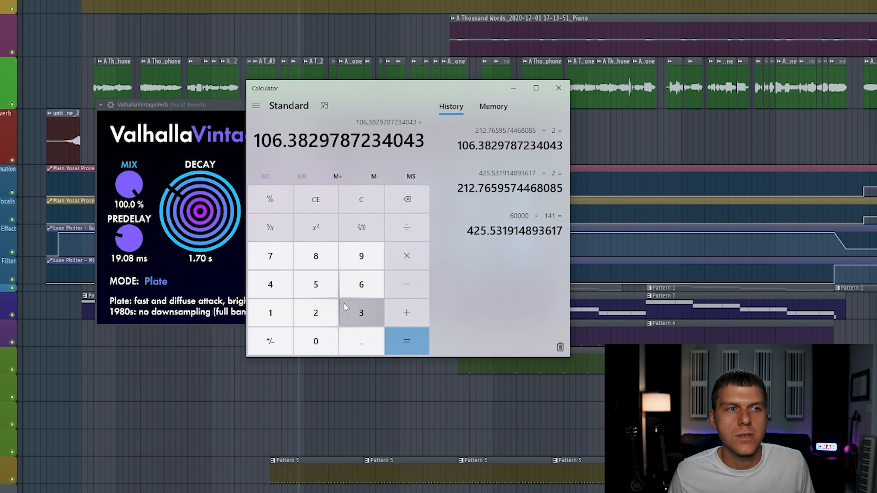
left_click(324, 311)
left_click(407, 340)
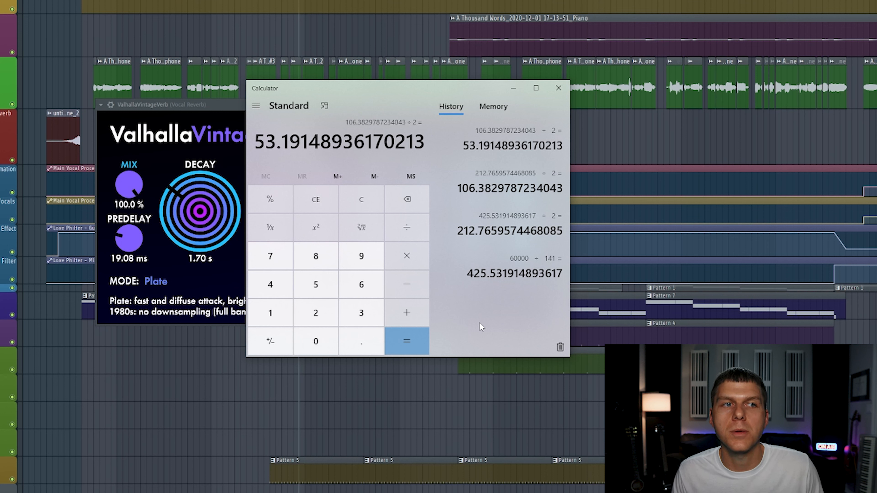
left_click(401, 224)
left_click(315, 312)
left_click(405, 341)
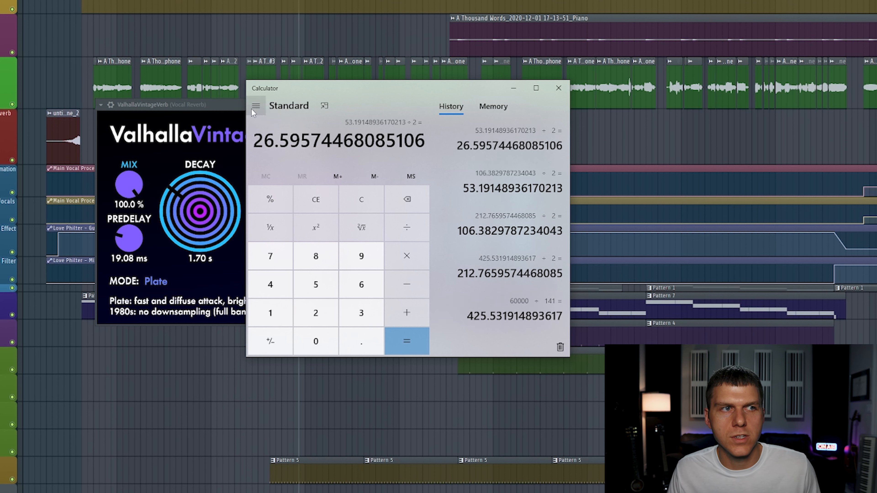
left_click(231, 105)
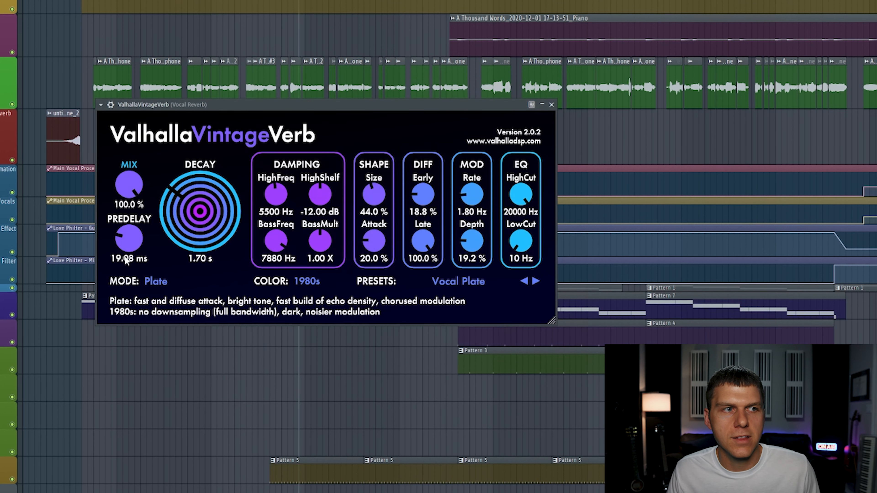